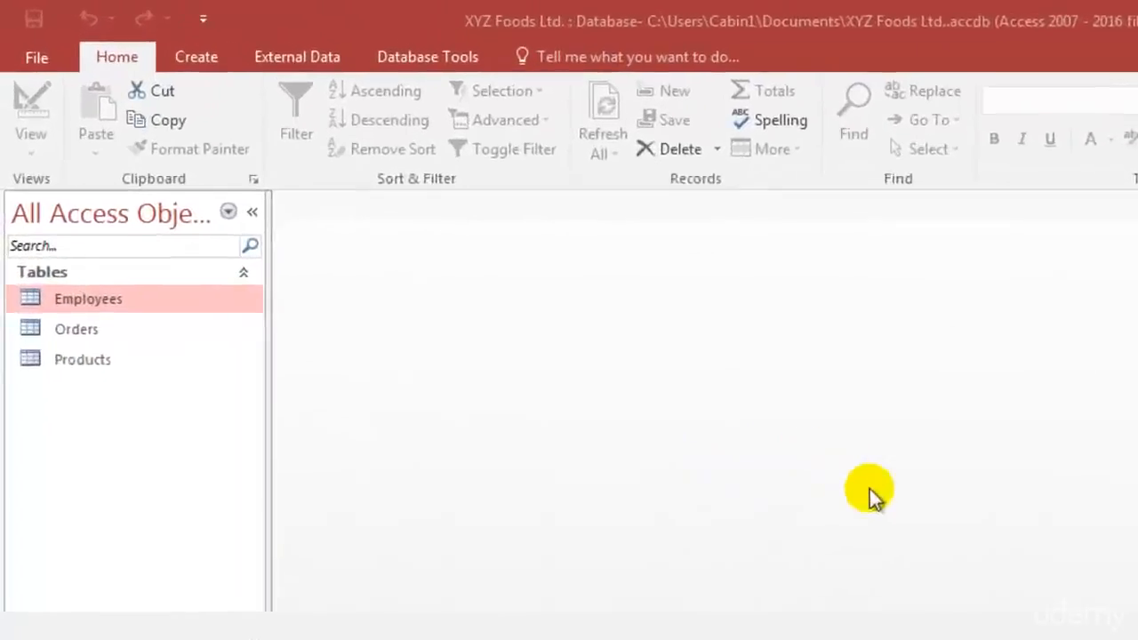
# Open the Employees table and make its First Name field required
pyautogui.doubleClick(146, 316)
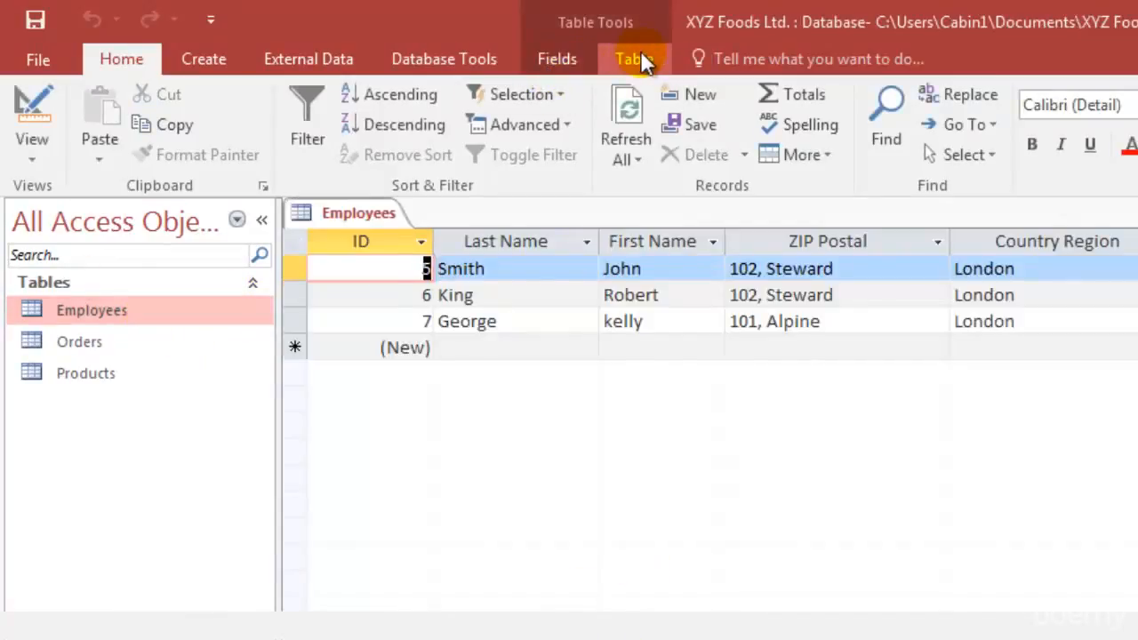
pyautogui.click(566, 55)
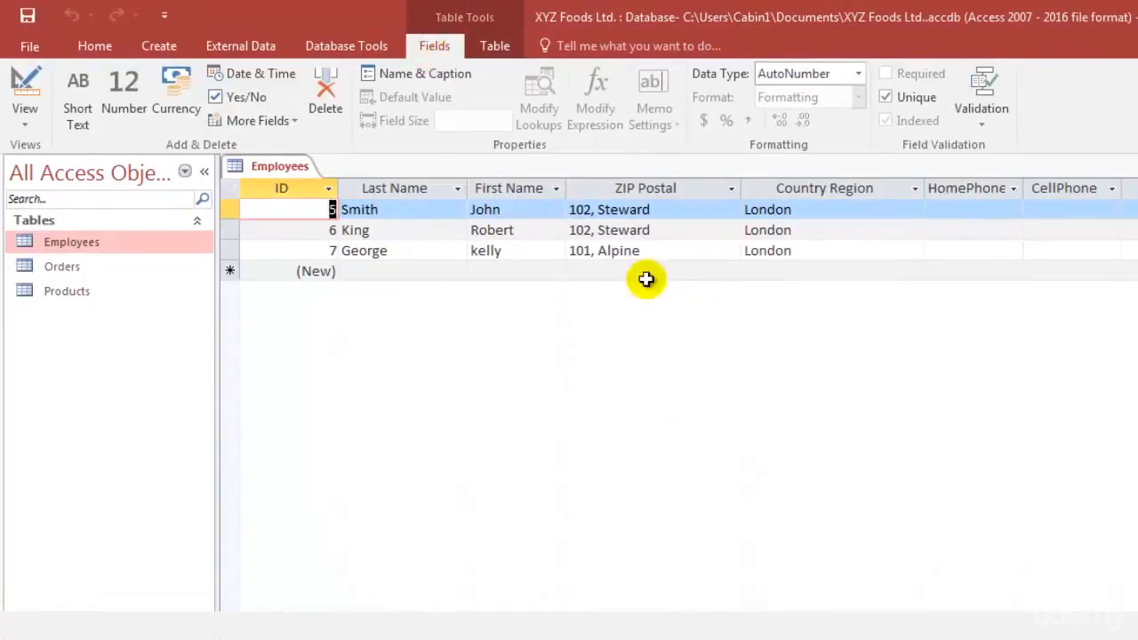
pyautogui.click(547, 209)
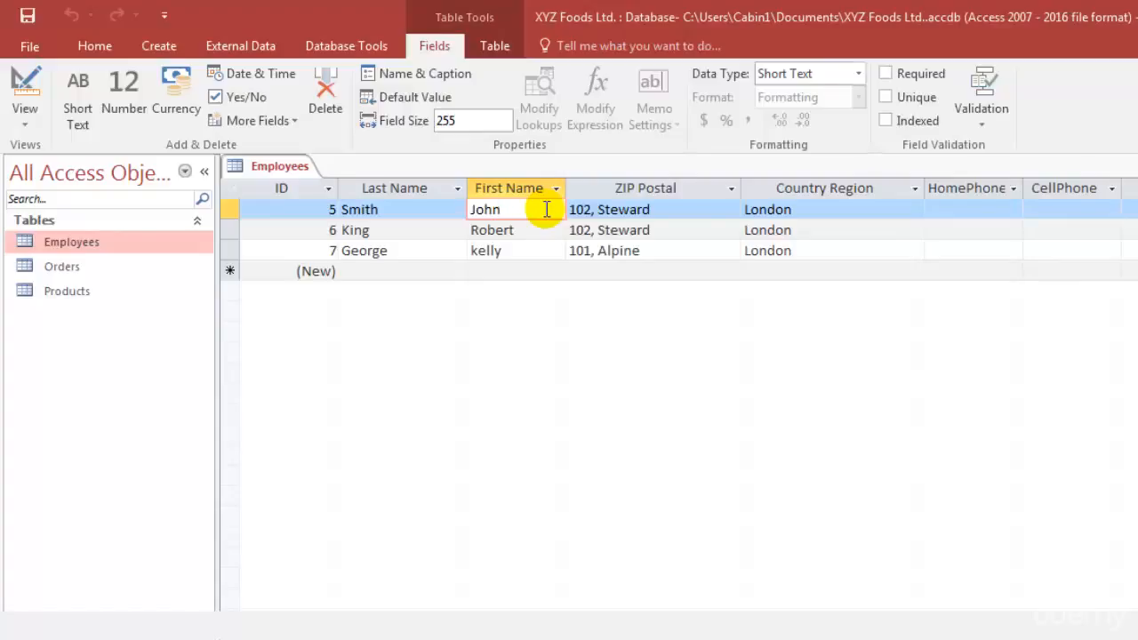
pyautogui.click(540, 190)
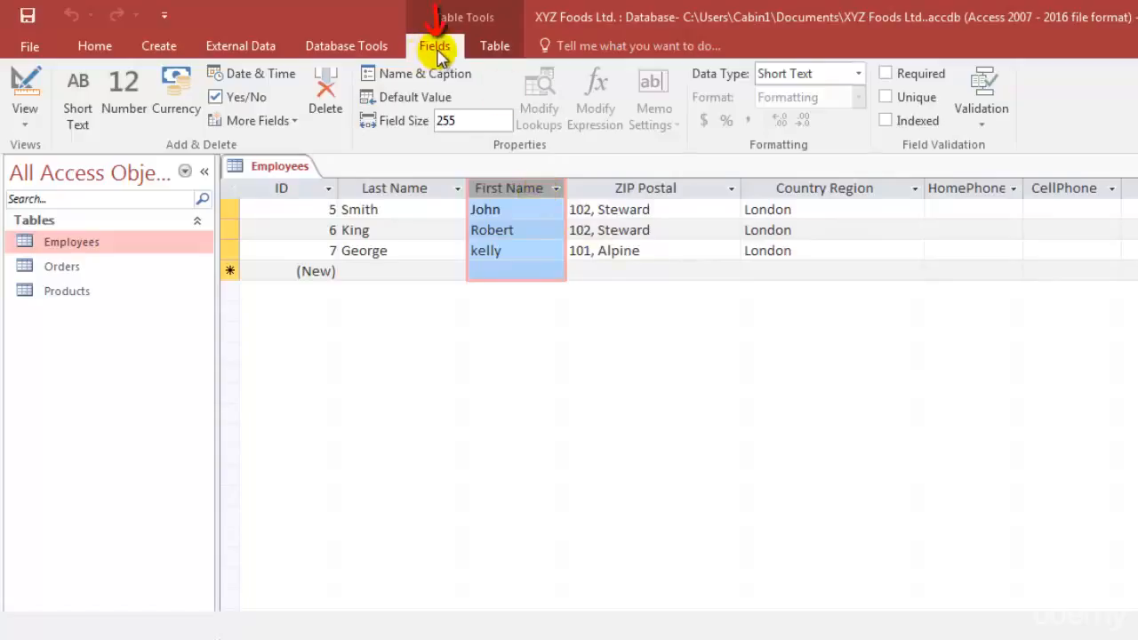
pyautogui.click(916, 86)
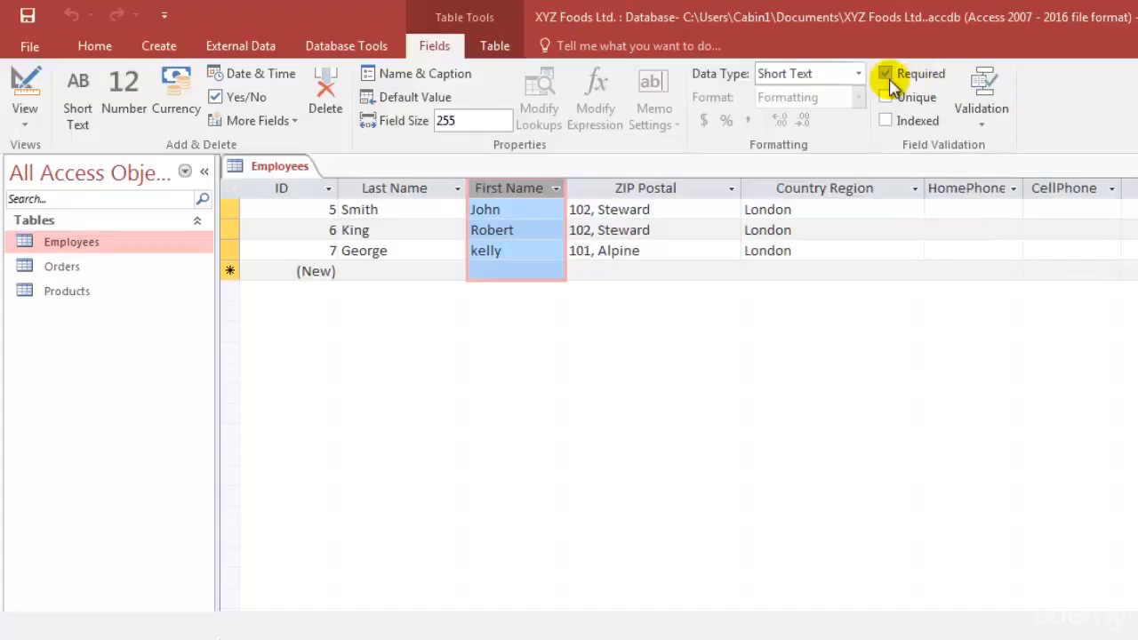
# Start a new record in the Employees table by entering the employee's last name in title case
pyautogui.click(423, 275)
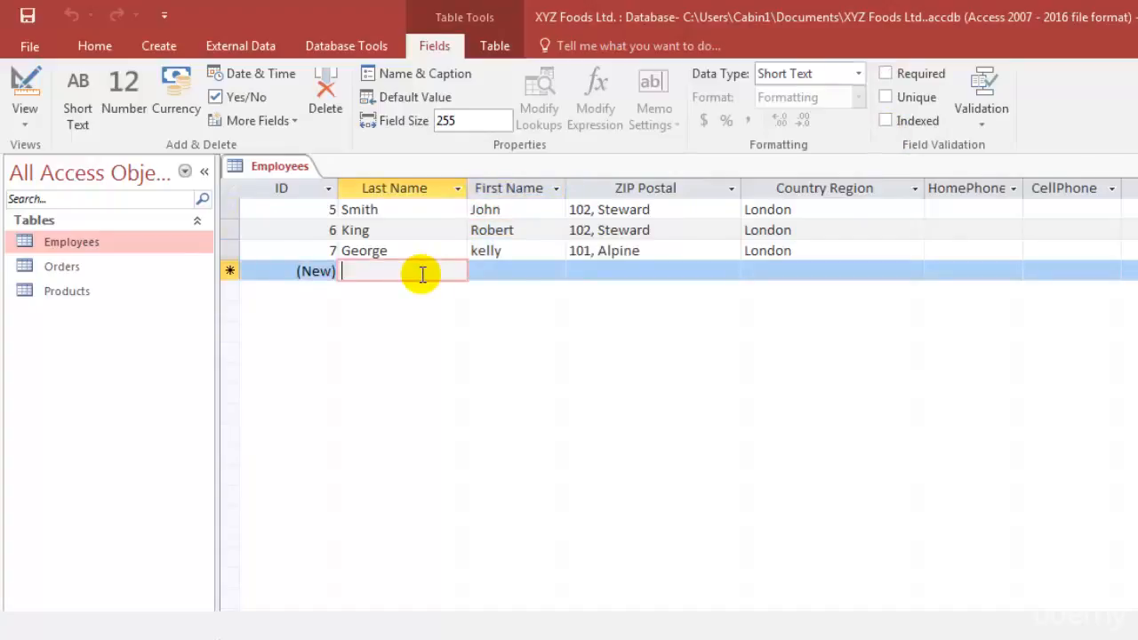
pyautogui.write('JONATHAN')
pyautogui.press('BackSpace')
pyautogui.press('BackSpace')
pyautogui.press('BackSpace')
pyautogui.press('BackSpace')
pyautogui.press('BackSpace')
pyautogui.press('BackSpace')
pyautogui.press('BackSpace')
pyautogui.press('BackSpace')
pyautogui.write('Jonathan')
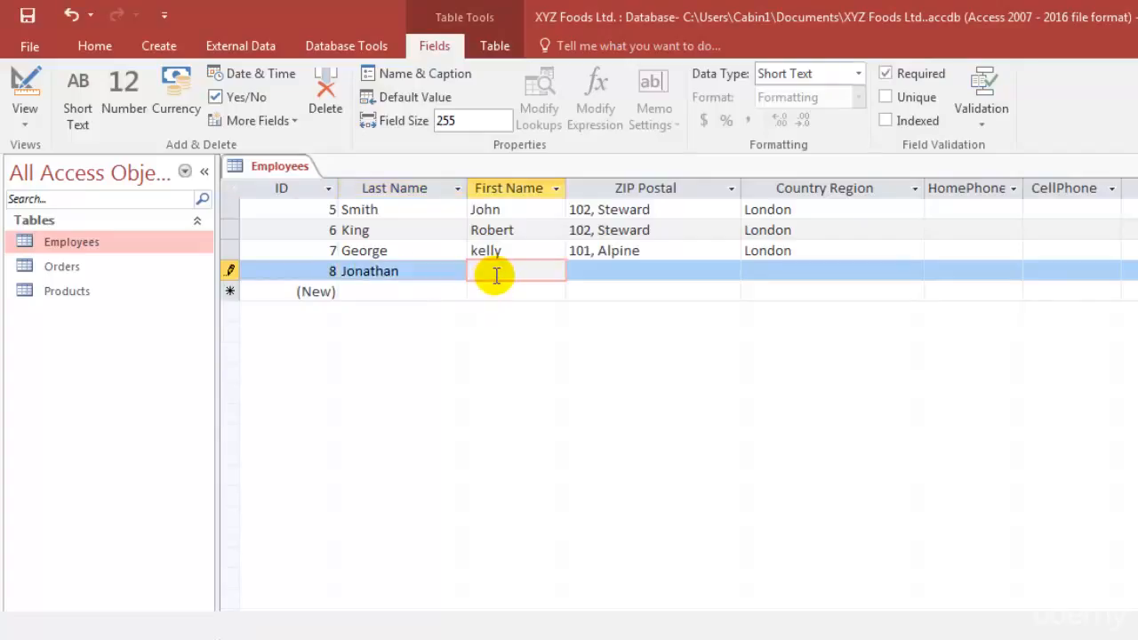
# Fill in the new record's ZIP Postal and set Country Region to London, then try to save it without a first name
pyautogui.click(591, 272)
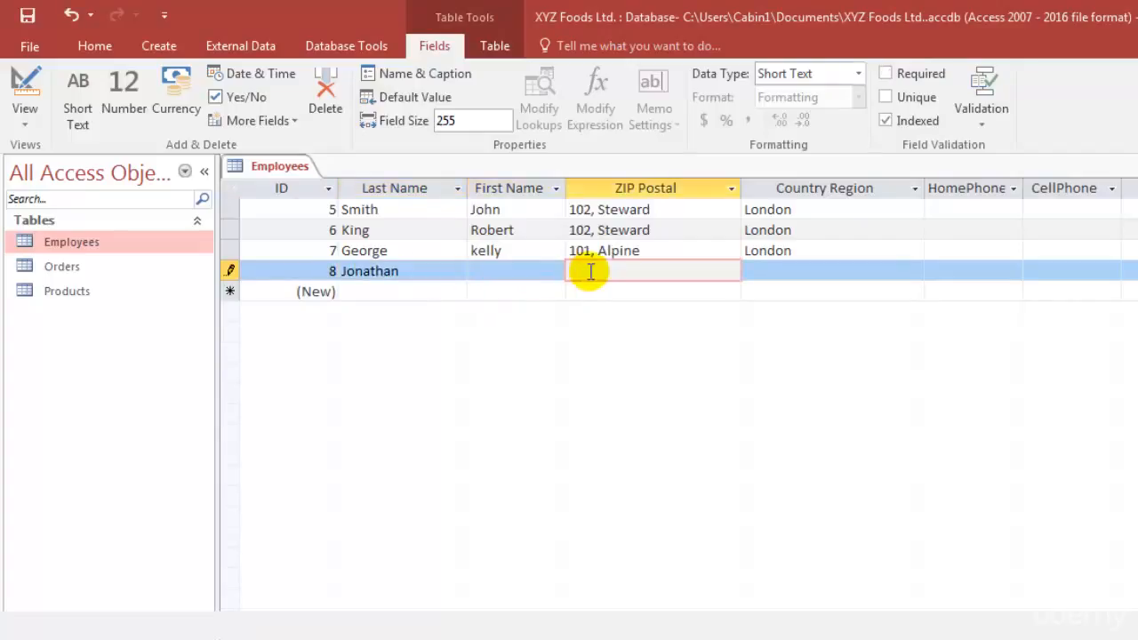
pyautogui.write('103, Alpine')
pyautogui.click(872, 272)
pyautogui.write('London')
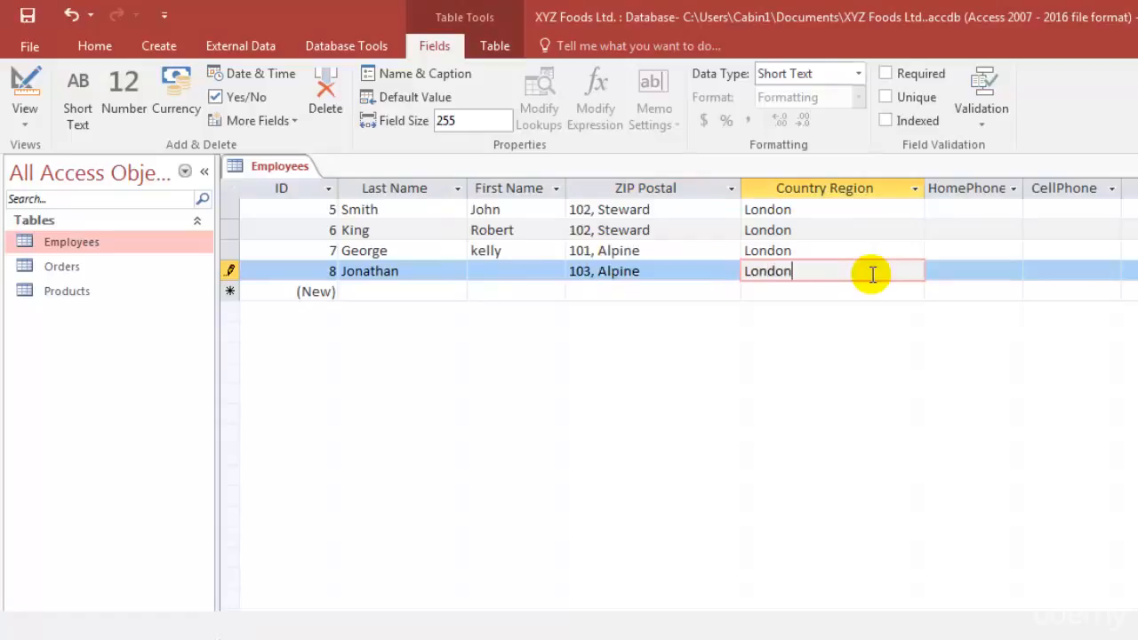
pyautogui.click(744, 289)
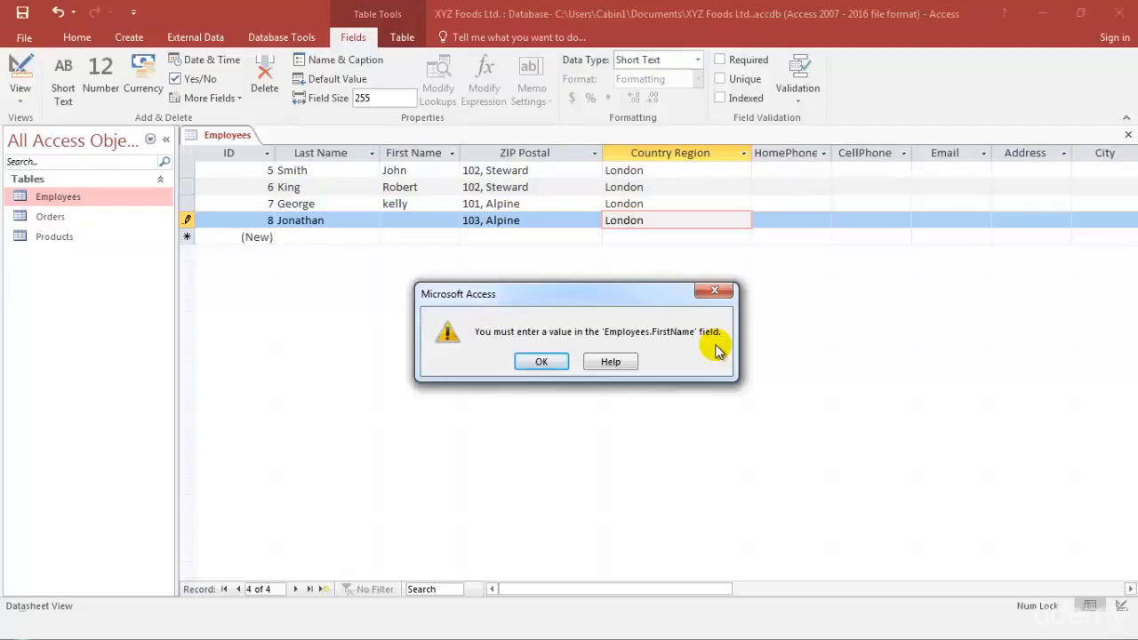
pyautogui.click(536, 367)
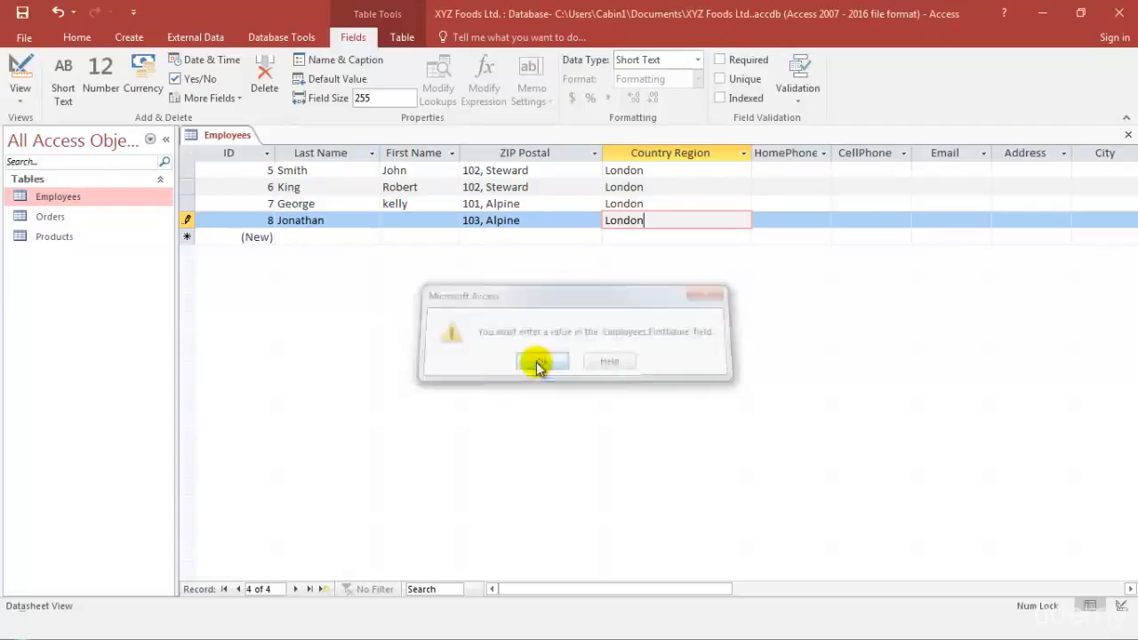
# Enter the employee's first name in the new record and save the record
pyautogui.click(418, 219)
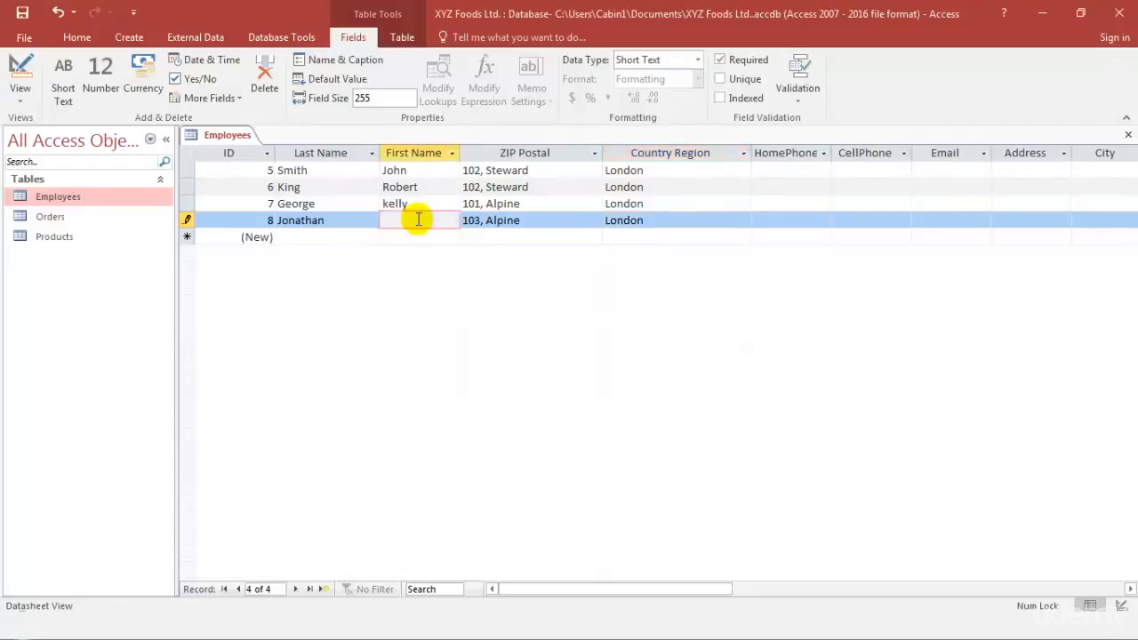
pyautogui.write('Steve')
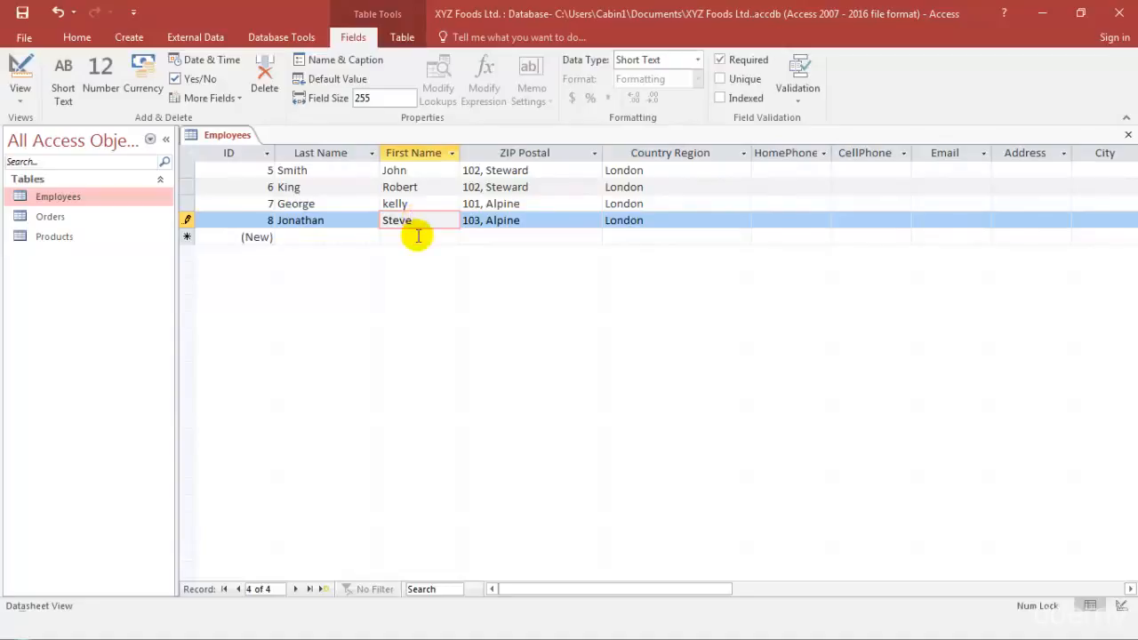
pyautogui.click(418, 236)
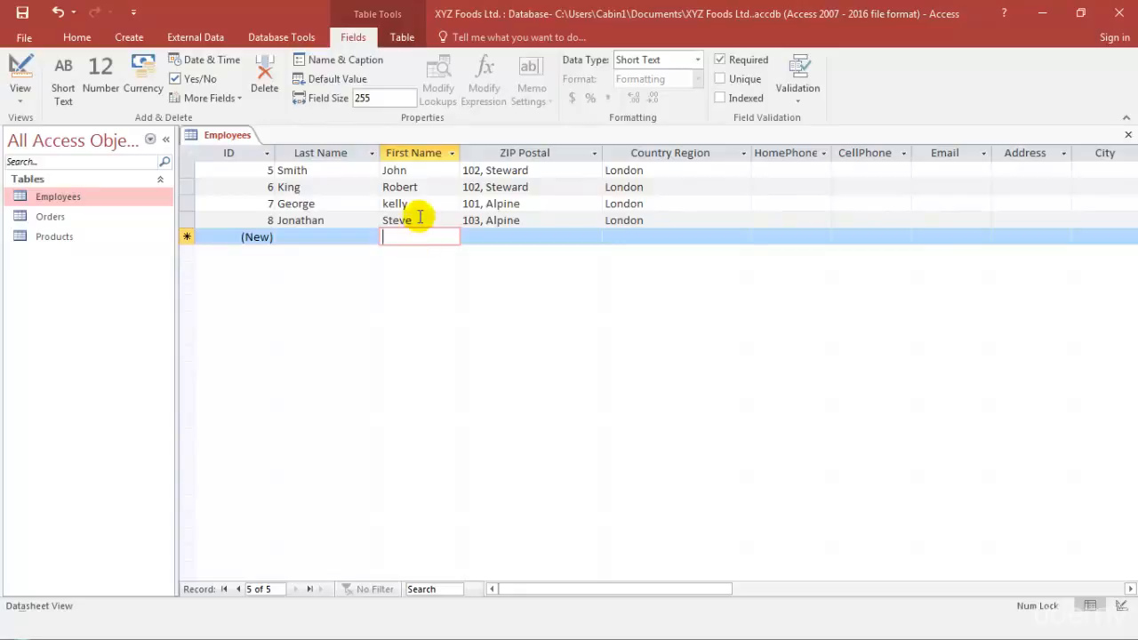
# Set the First Name field's size to 100 and accept the possible loss of data
pyautogui.click(420, 219)
pyautogui.click(450, 220)
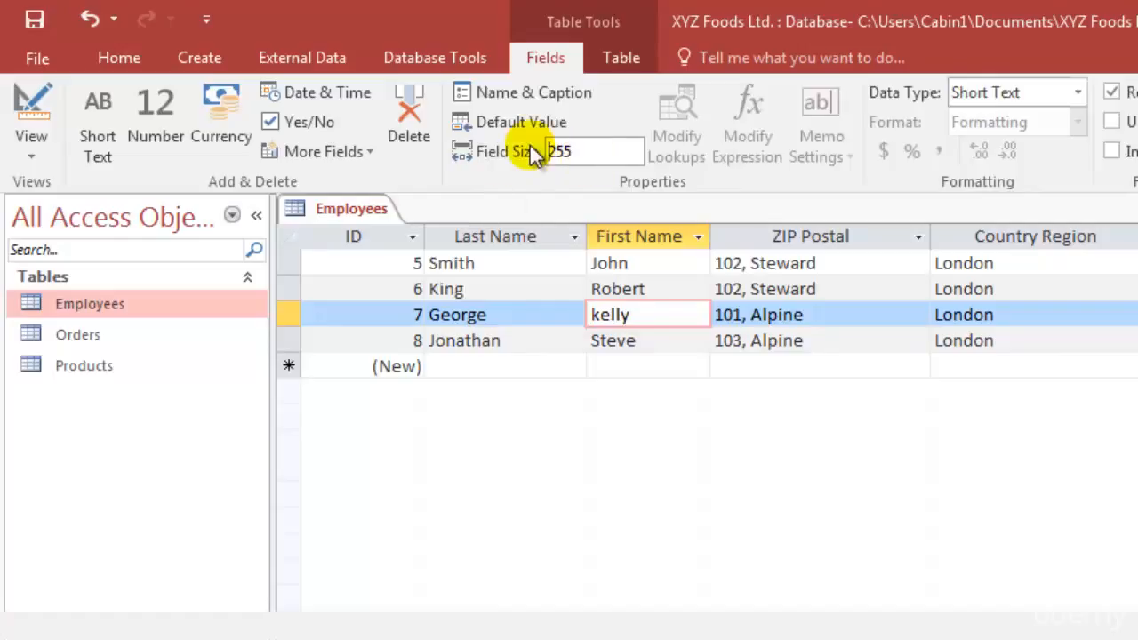
pyautogui.doubleClick(562, 152)
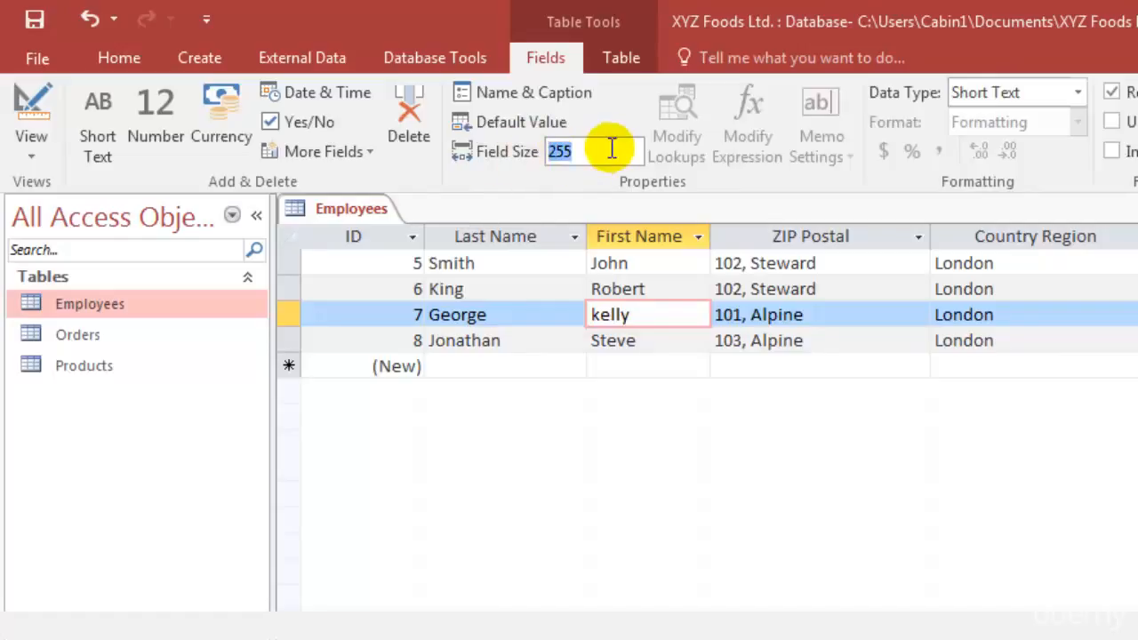
pyautogui.write('100')
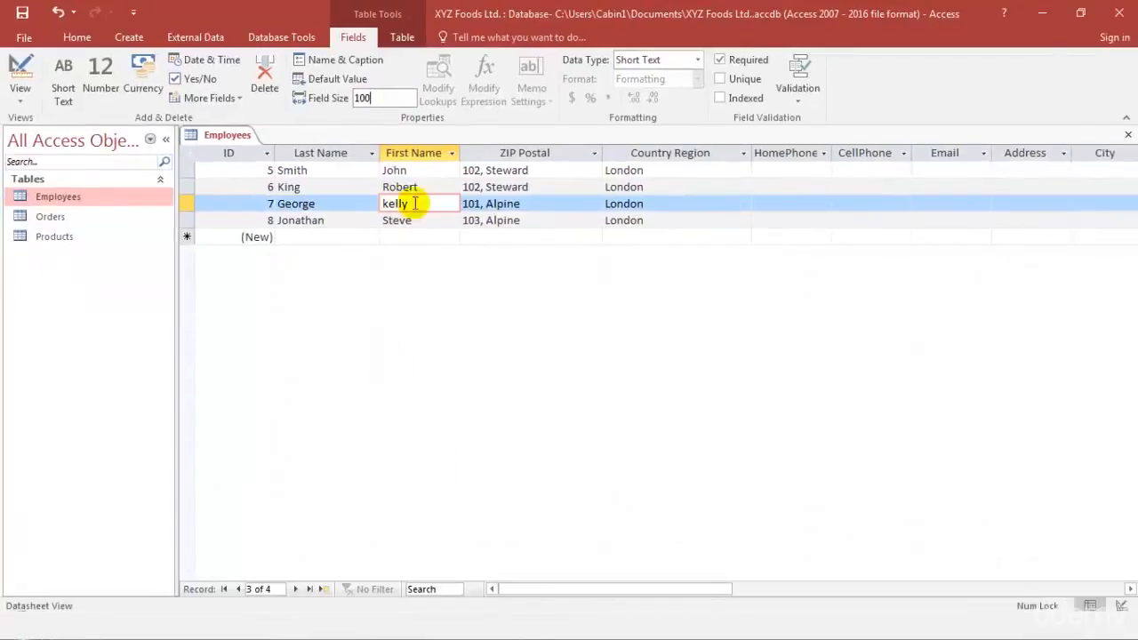
pyautogui.click(428, 219)
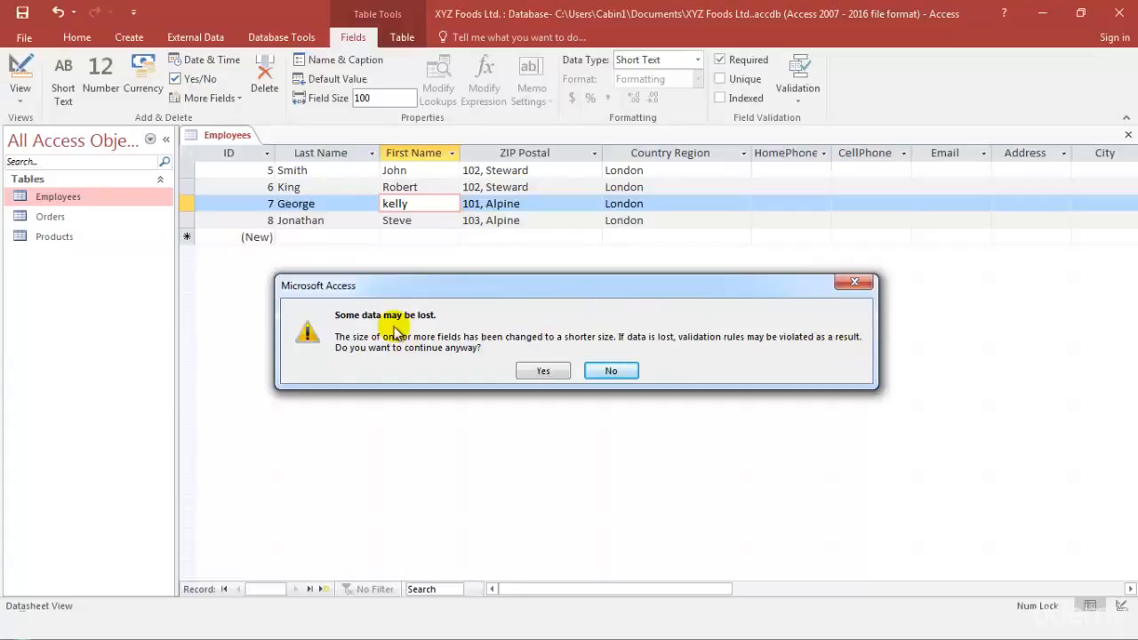
pyautogui.click(543, 372)
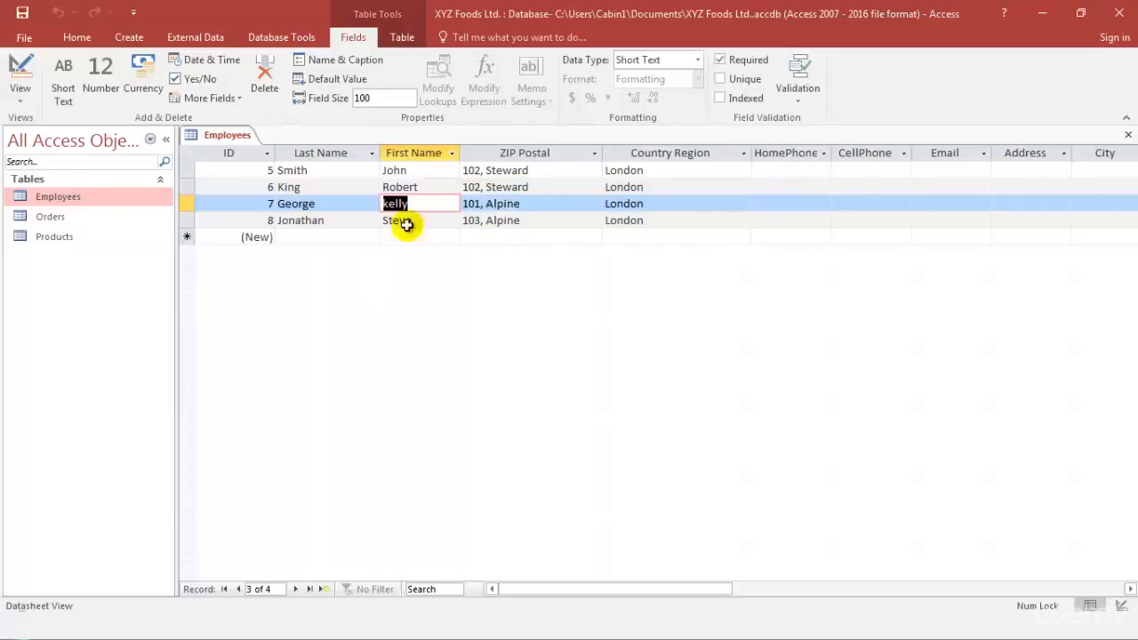
# Set the default value of the Country Region field to London and check it in the new record row
pyautogui.click(682, 153)
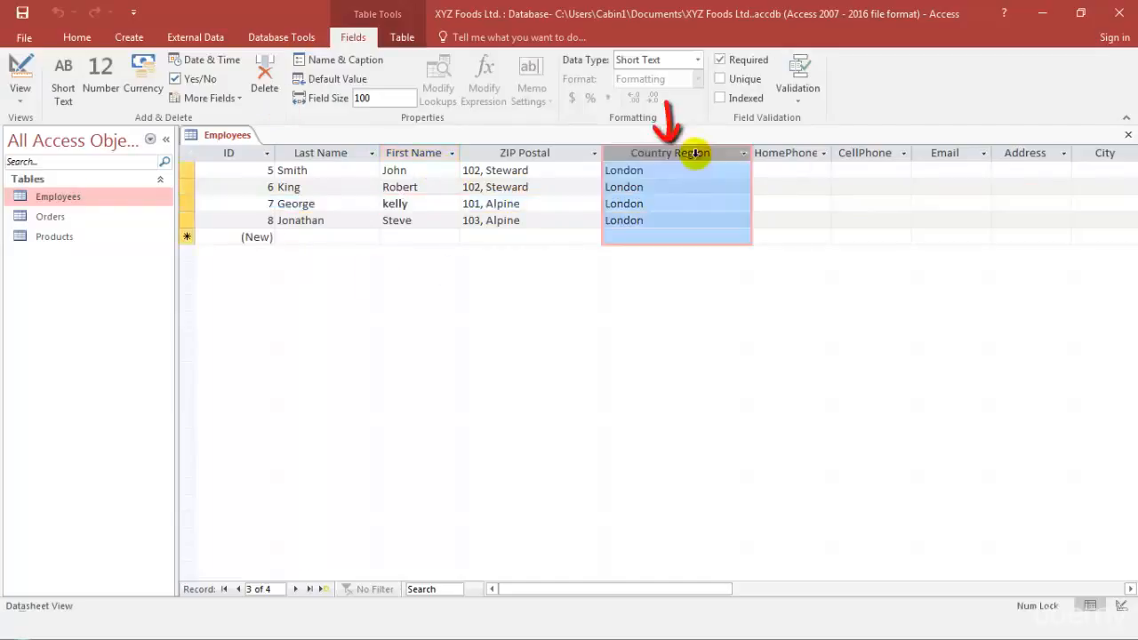
pyautogui.click(665, 219)
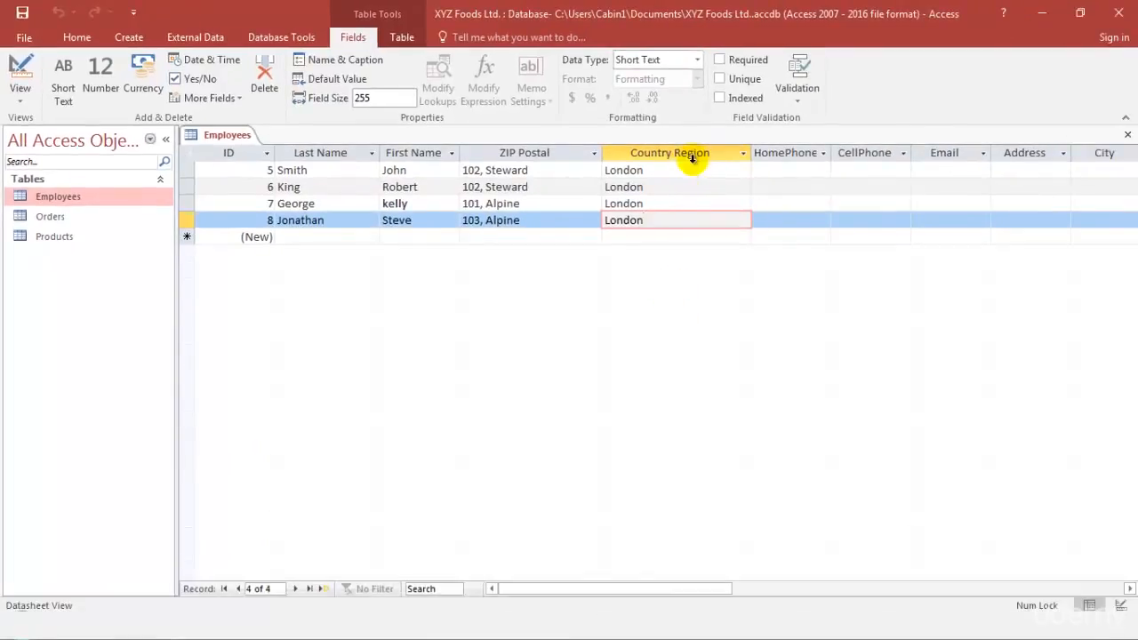
pyautogui.click(695, 157)
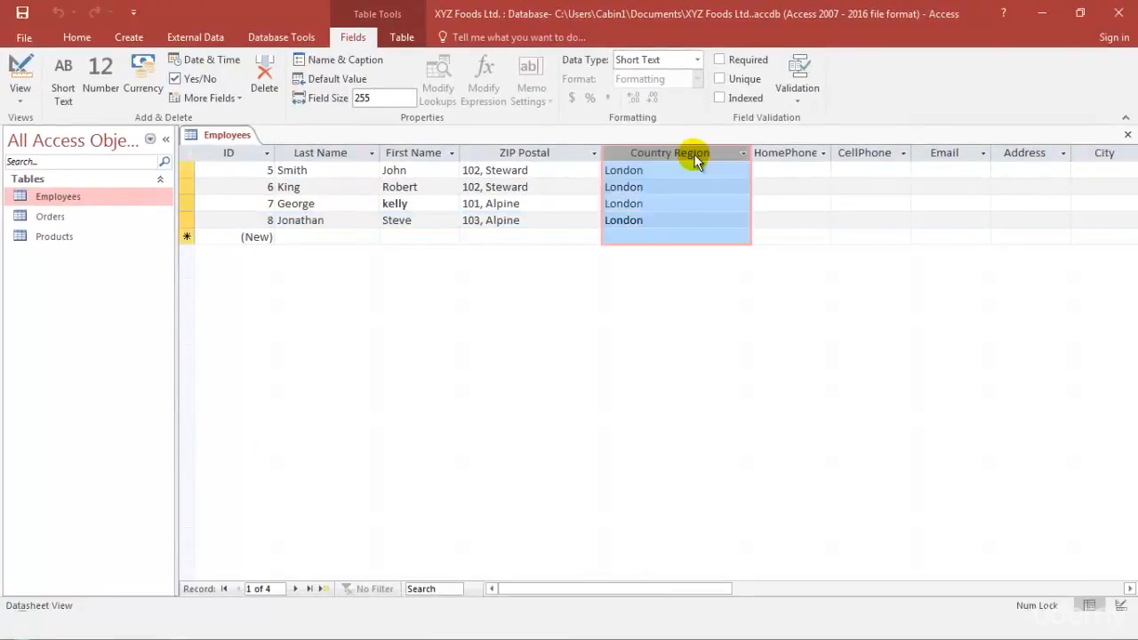
pyautogui.click(322, 79)
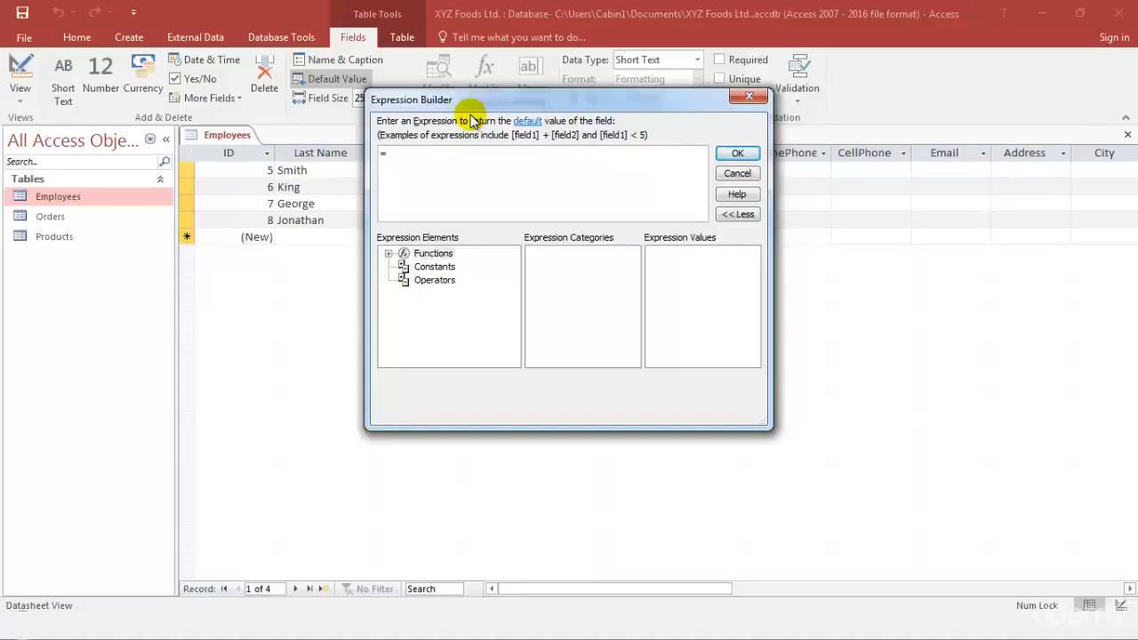
pyautogui.write('London')
pyautogui.click(735, 154)
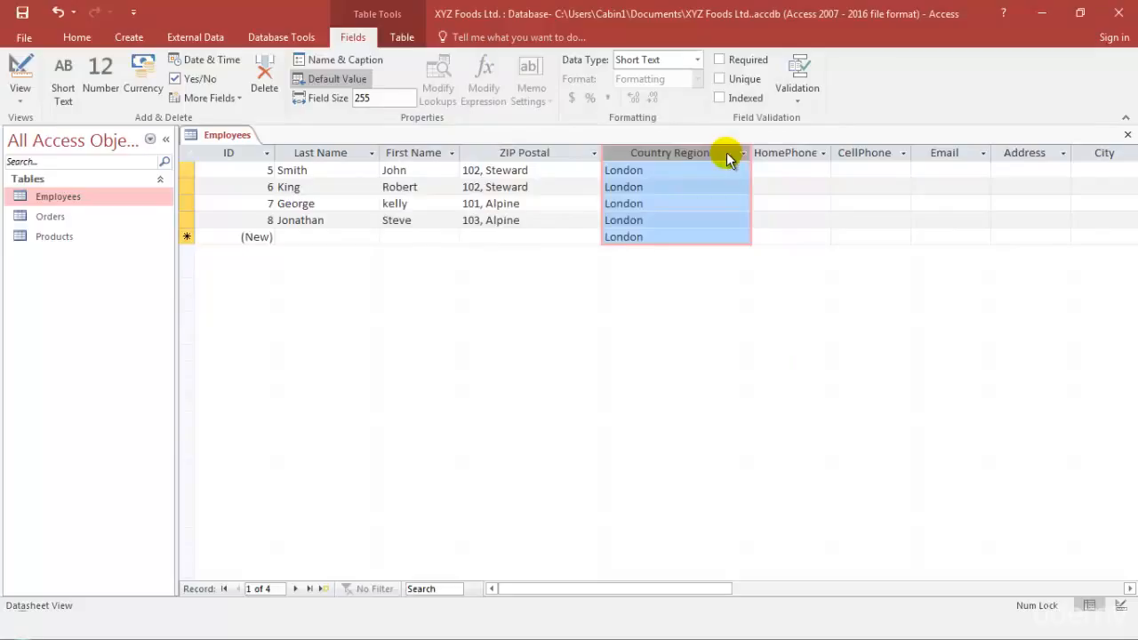
pyautogui.click(666, 236)
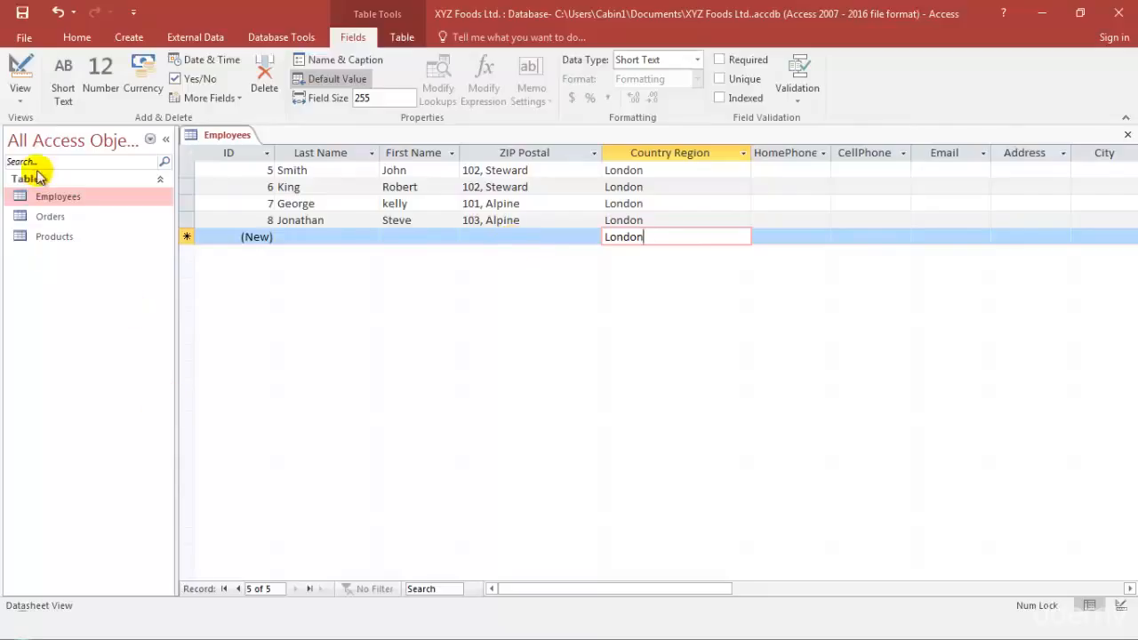
# Switch the Employees table to Design View and examine the FirstName field's properties
pyautogui.click(19, 93)
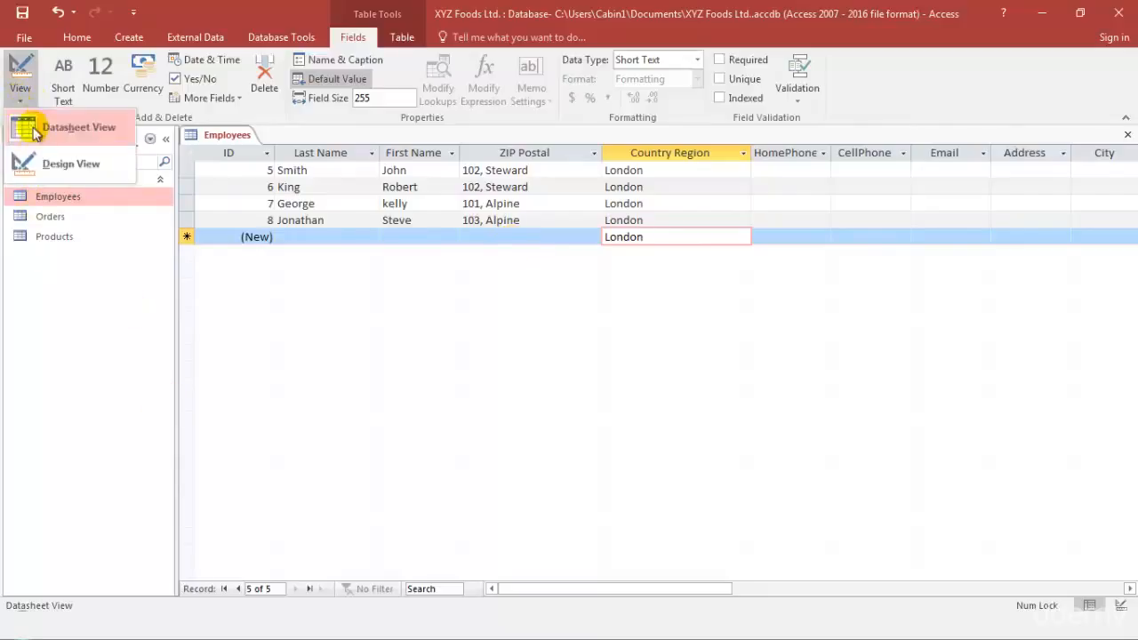
pyautogui.click(40, 160)
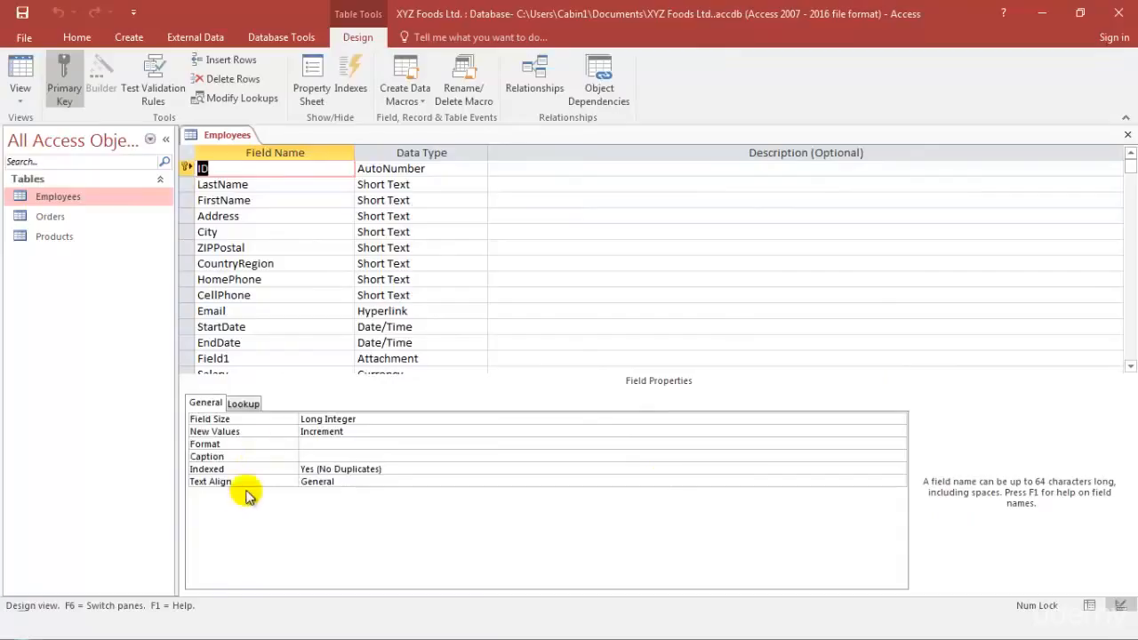
pyautogui.click(253, 201)
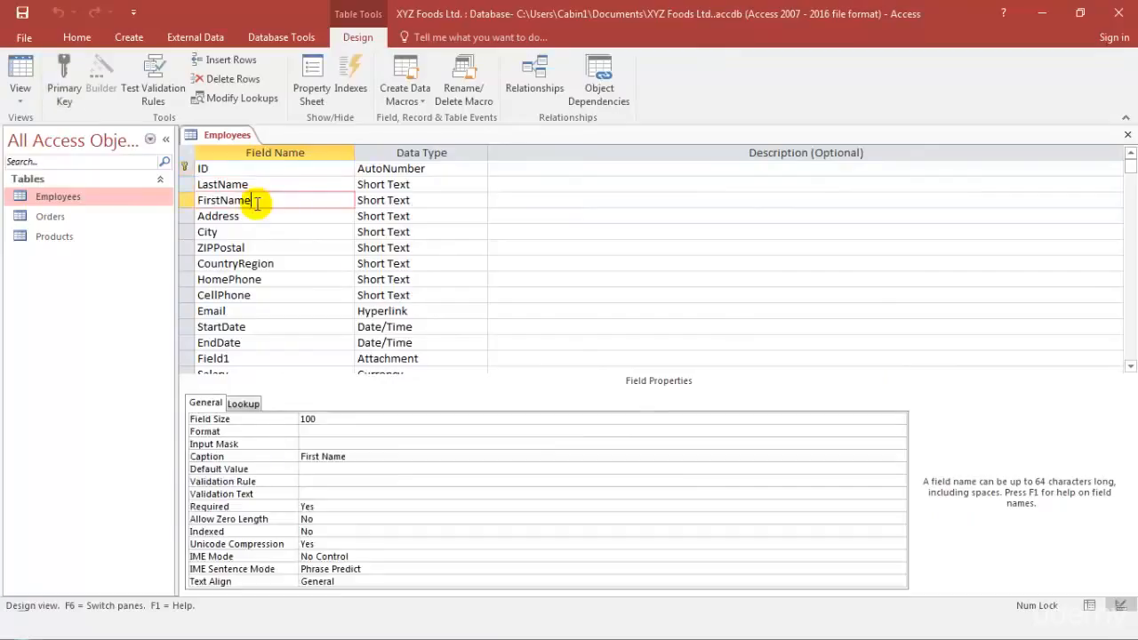